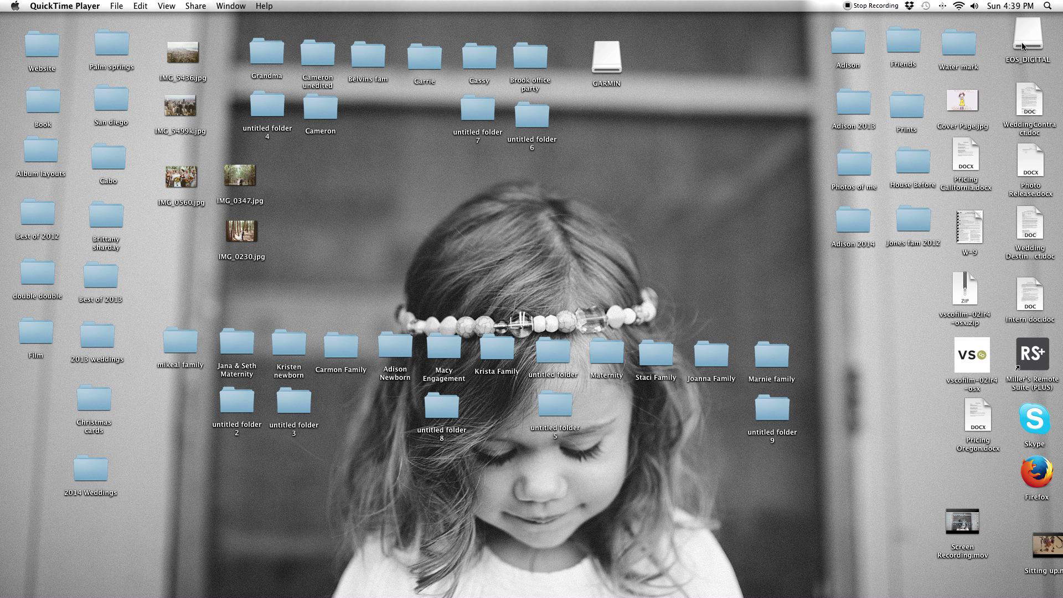
Step: Open IMG_9353.CR2 from the EOS_DIGITAL card's DCIM/100EOS5D folder in Adobe Photoshop CS6
double_click(1024, 46)
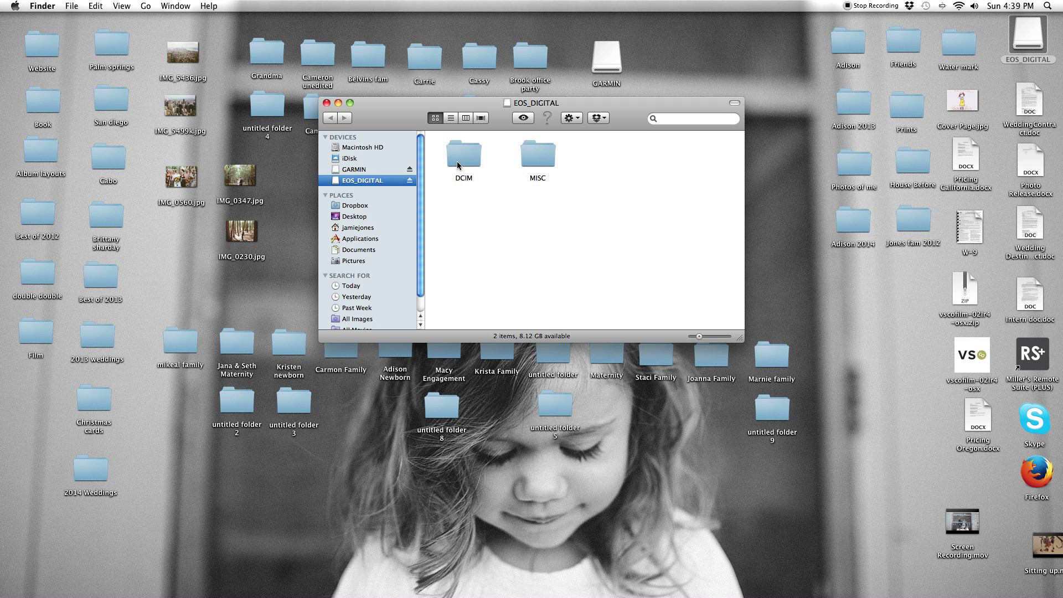
double_click(458, 162)
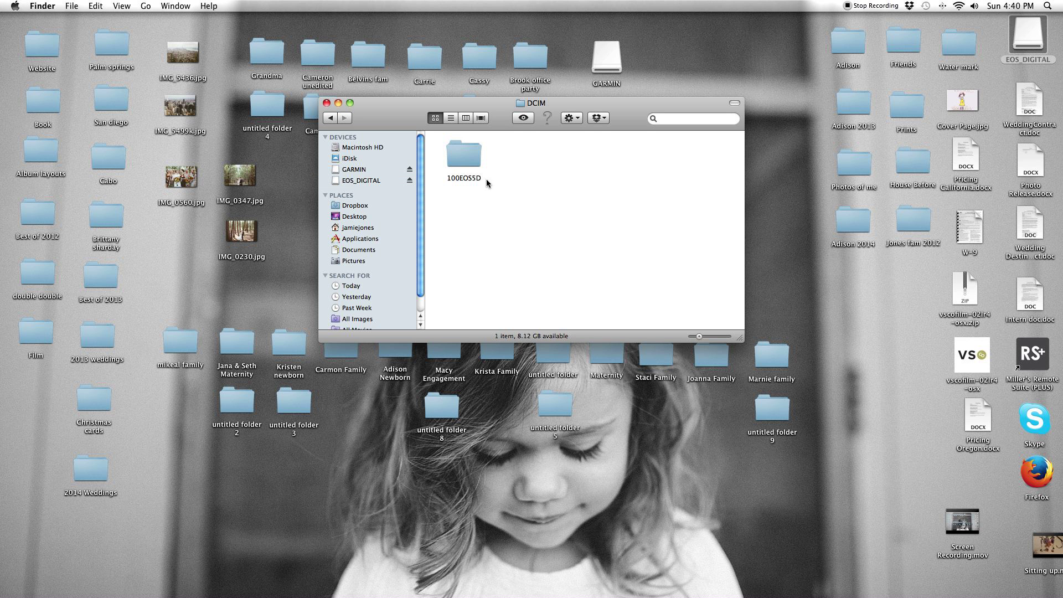
click(464, 164)
double_click(464, 164)
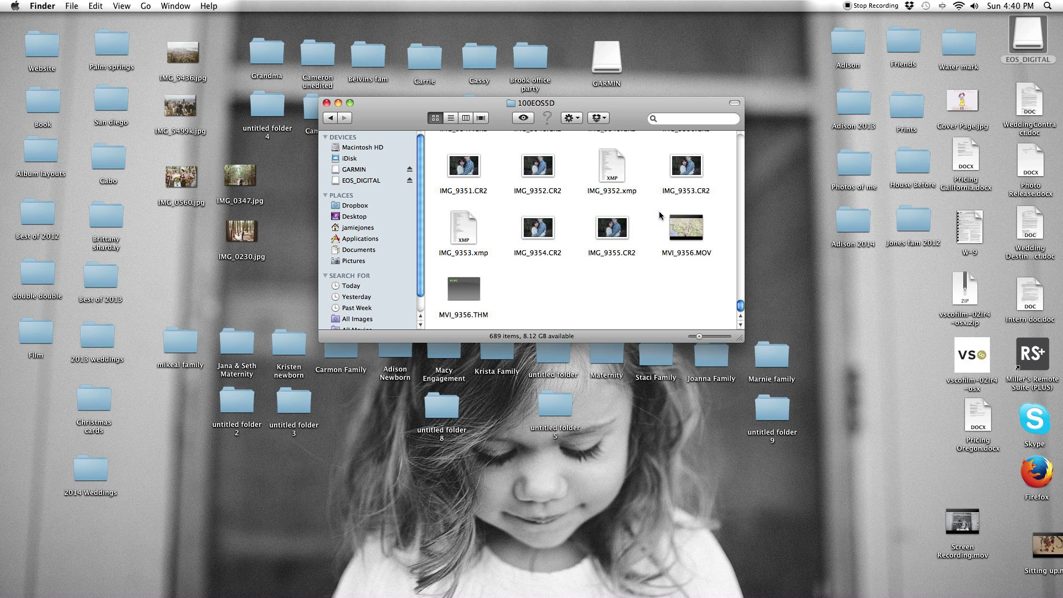
right_click(682, 169)
mouse_move(690, 184)
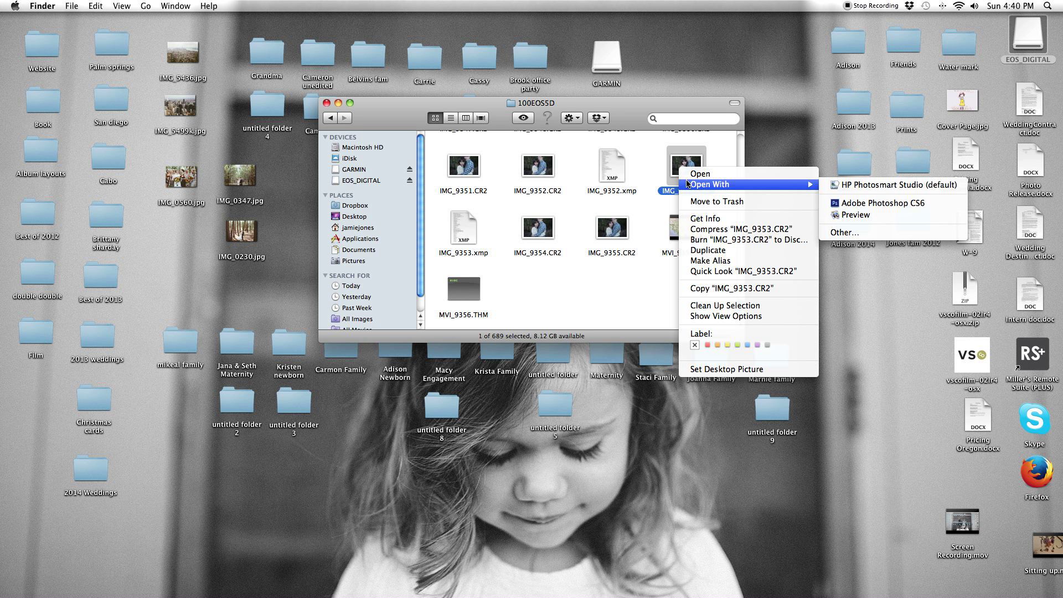
click(846, 204)
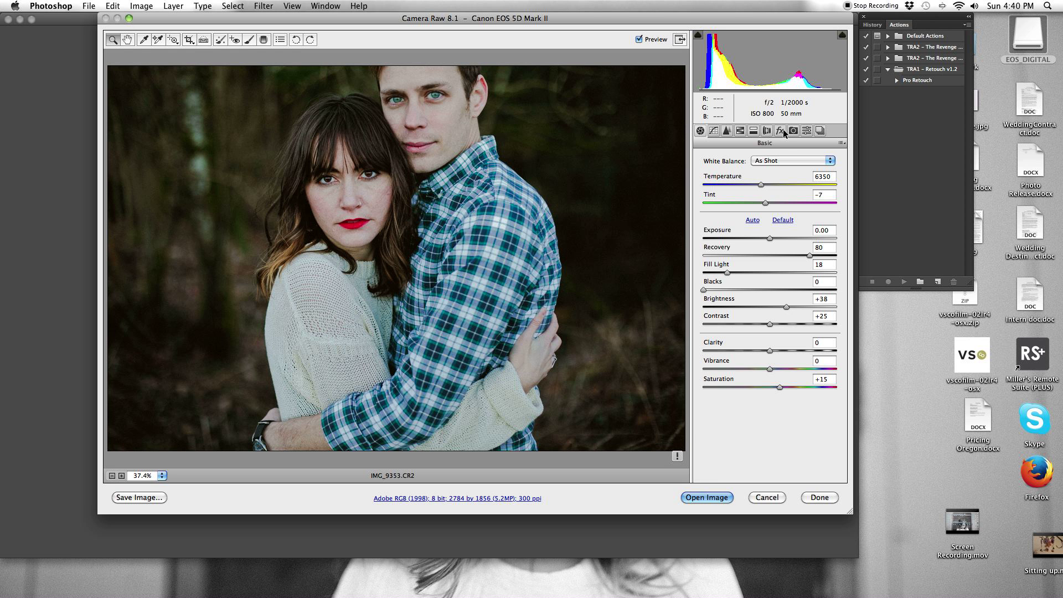
Step: Apply the (C) (RESET ALL) preset to clear the photo's existing adjustments
click(794, 131)
click(807, 130)
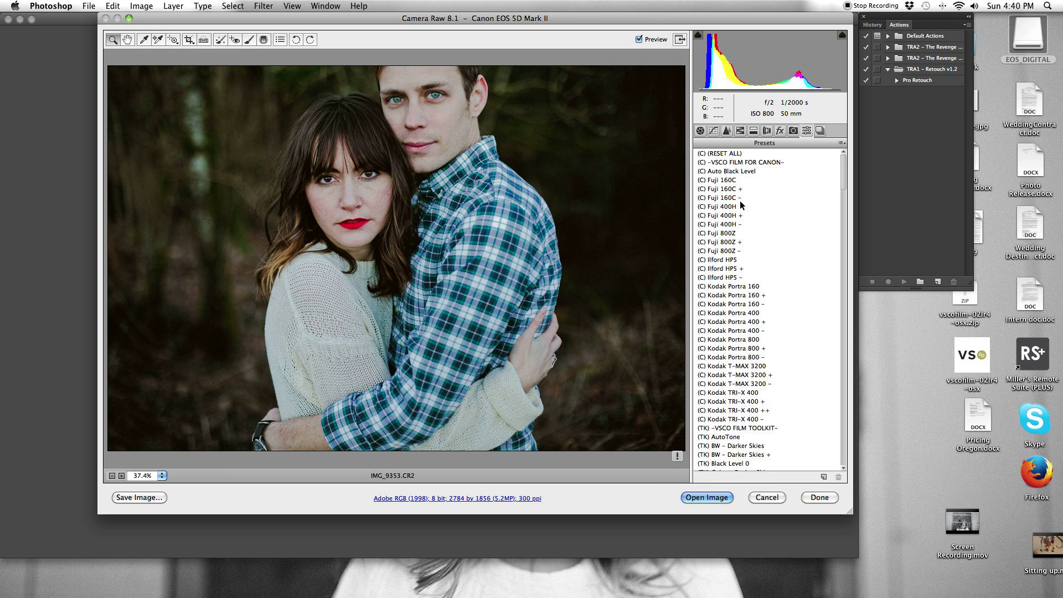
click(727, 155)
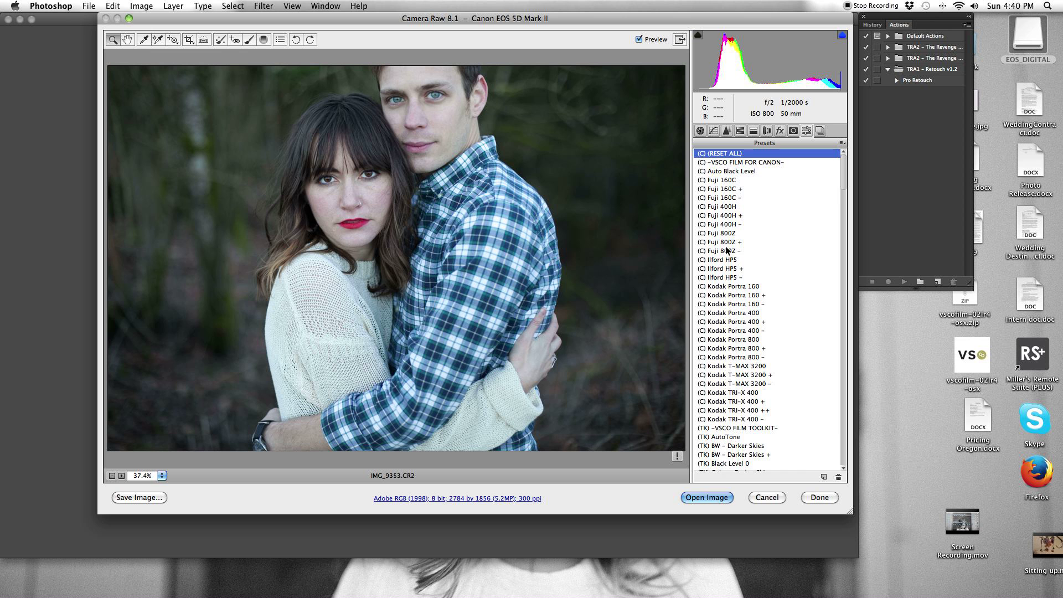
Step: Look through the available film presets and apply (C) Fuji 800Z to the photo
scroll(729, 245, down, 15)
scroll(736, 341, up, 10)
scroll(736, 343, up, 10)
click(721, 235)
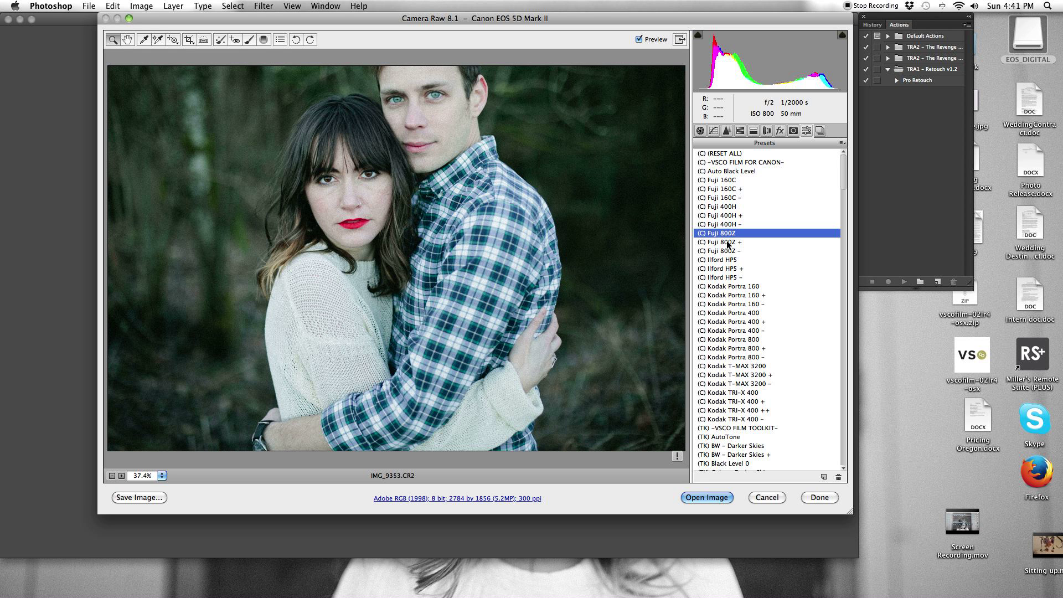
scroll(728, 244, down, 2)
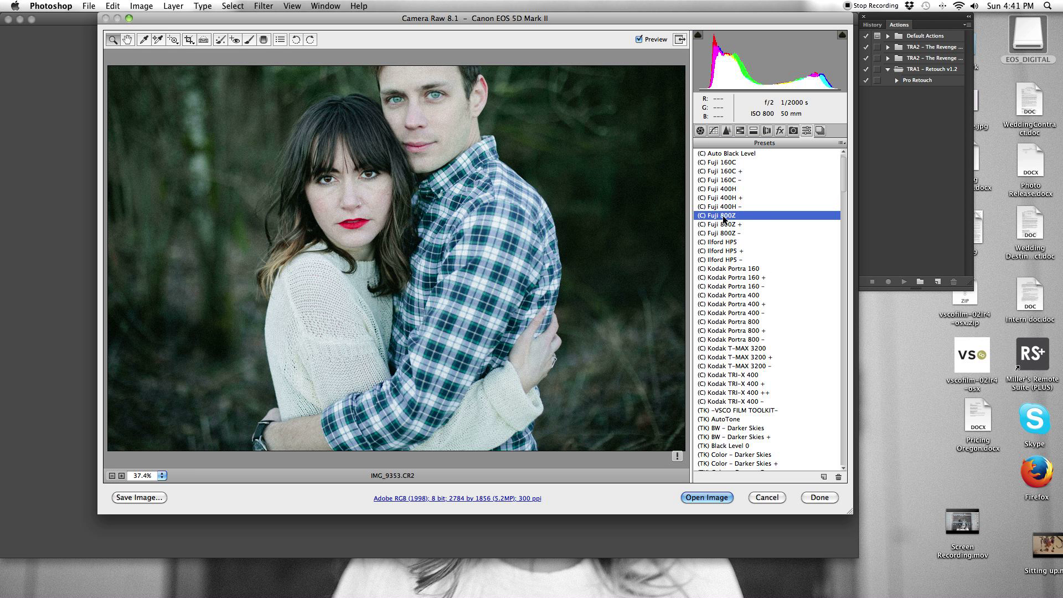
Step: Set the Recovery to 80 in the basic adjustments, trying the maximum of 100 for comparison
click(700, 133)
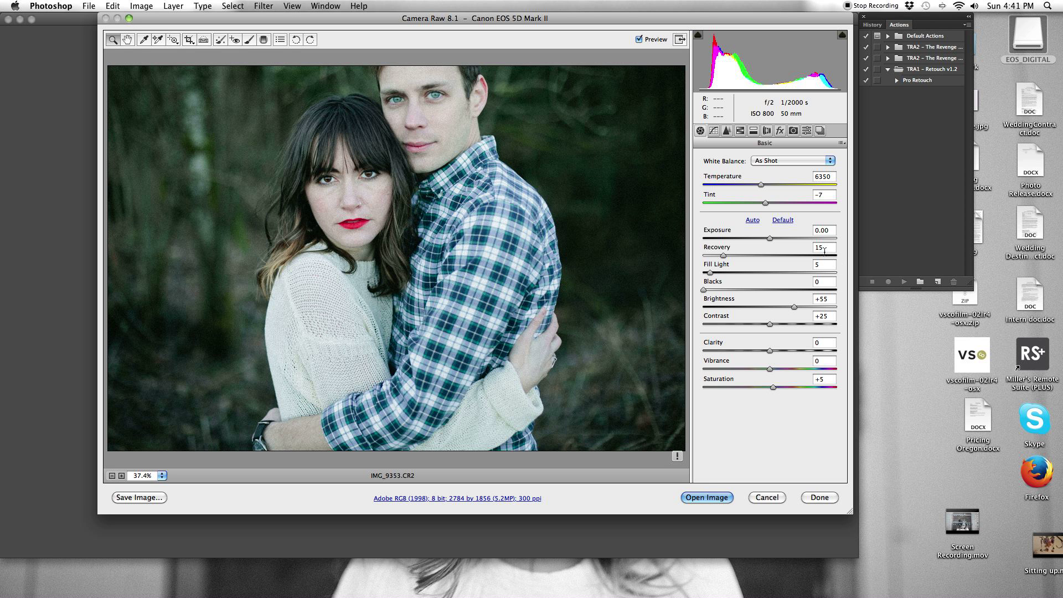
click(823, 248)
text(80)
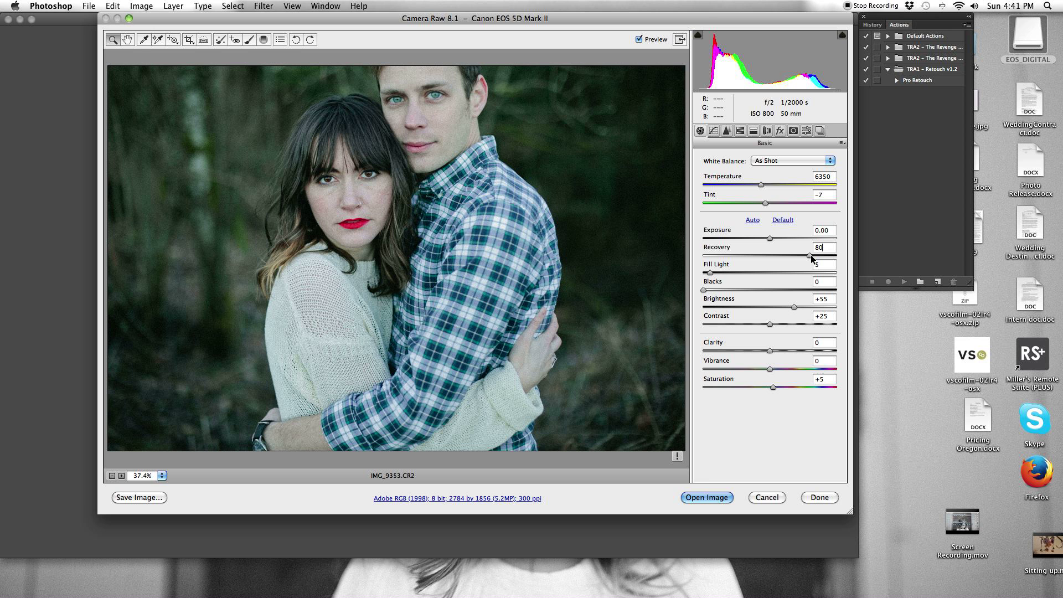
drag(810, 258, 853, 265)
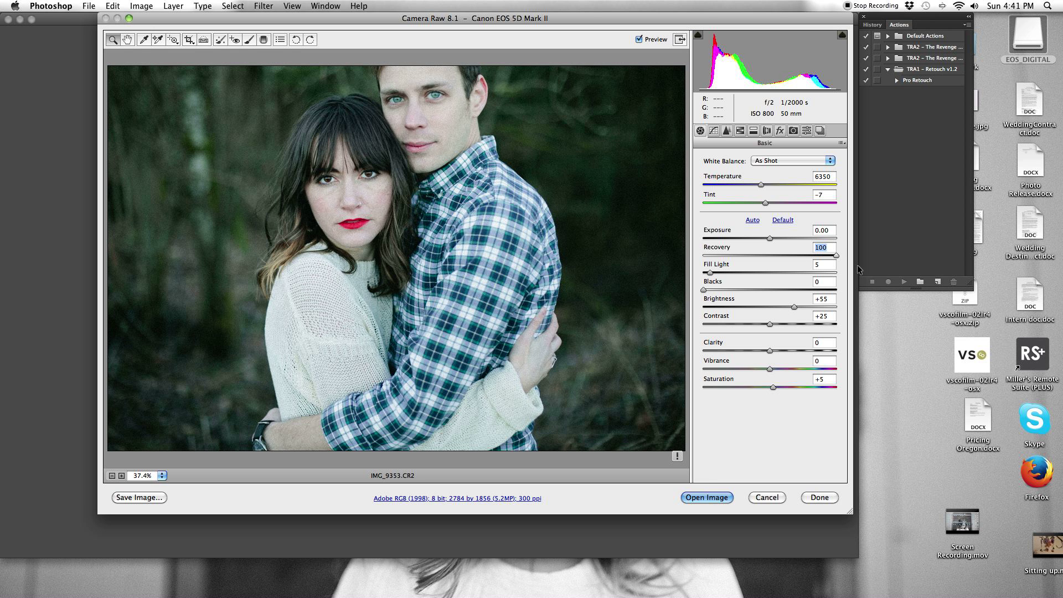
drag(836, 261, 812, 260)
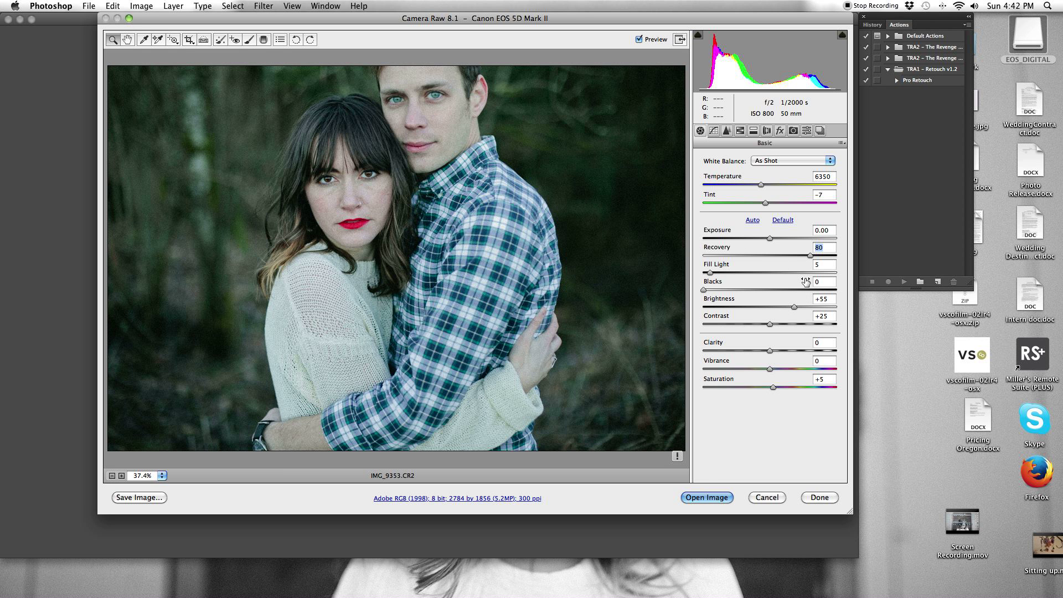
Step: Set Fill Light to 18, Brightness to +38 and Saturation to +15 in the basic adjustments
click(817, 265)
text(18)
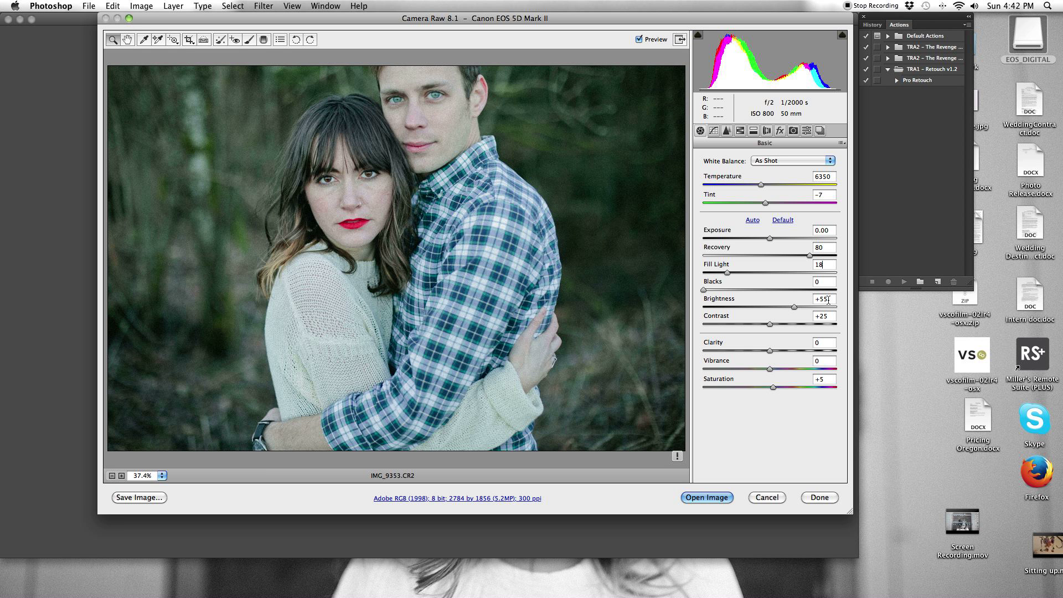
drag(829, 300, 818, 300)
text(38)
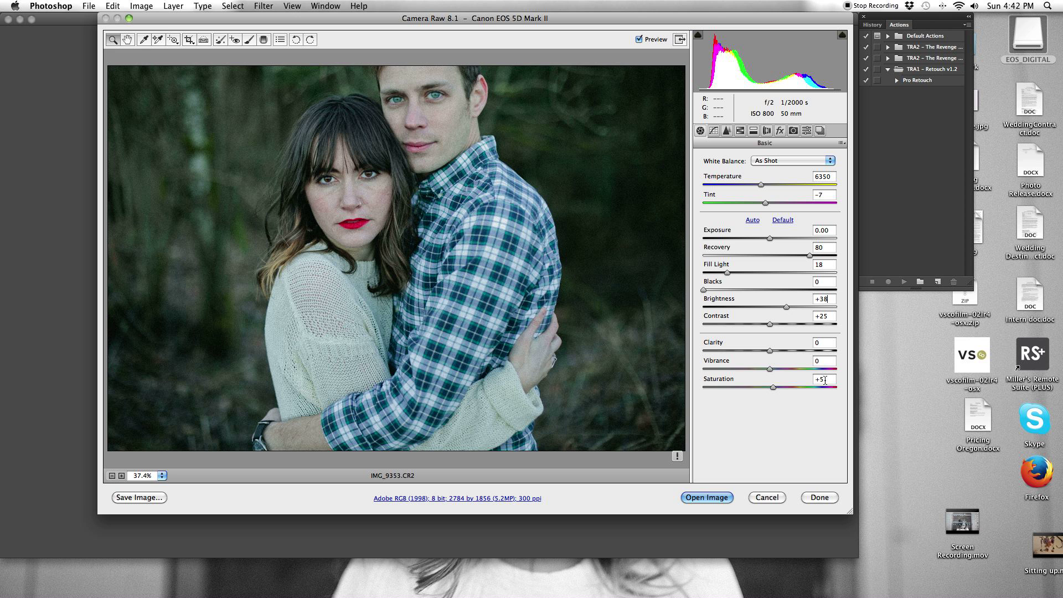
text(1)
Step: Set the parametric tone curve's Highlights to -58 and Lights to +23
click(713, 131)
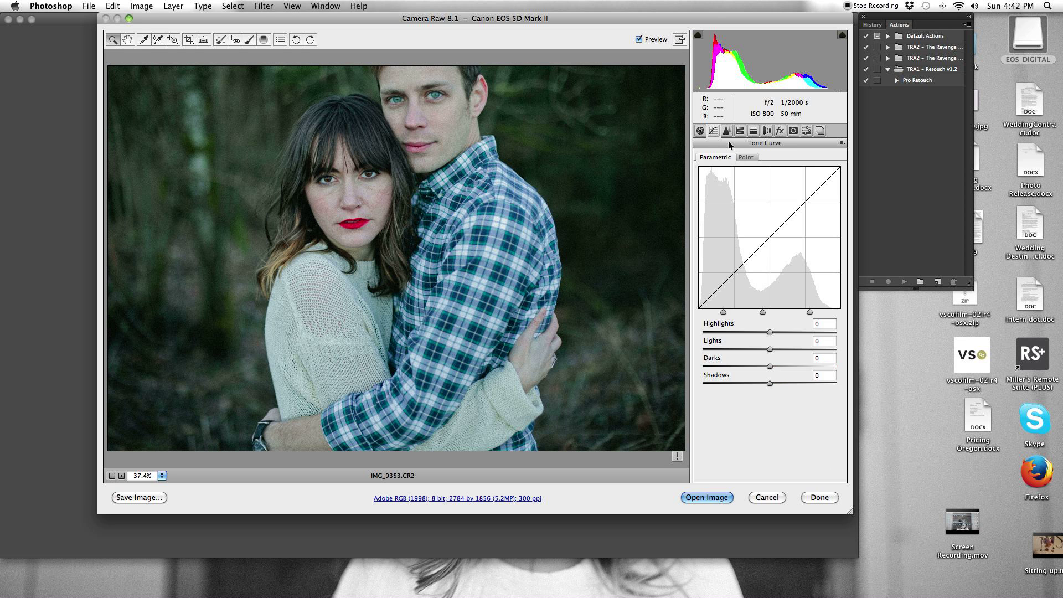
click(769, 332)
drag(769, 333, 733, 329)
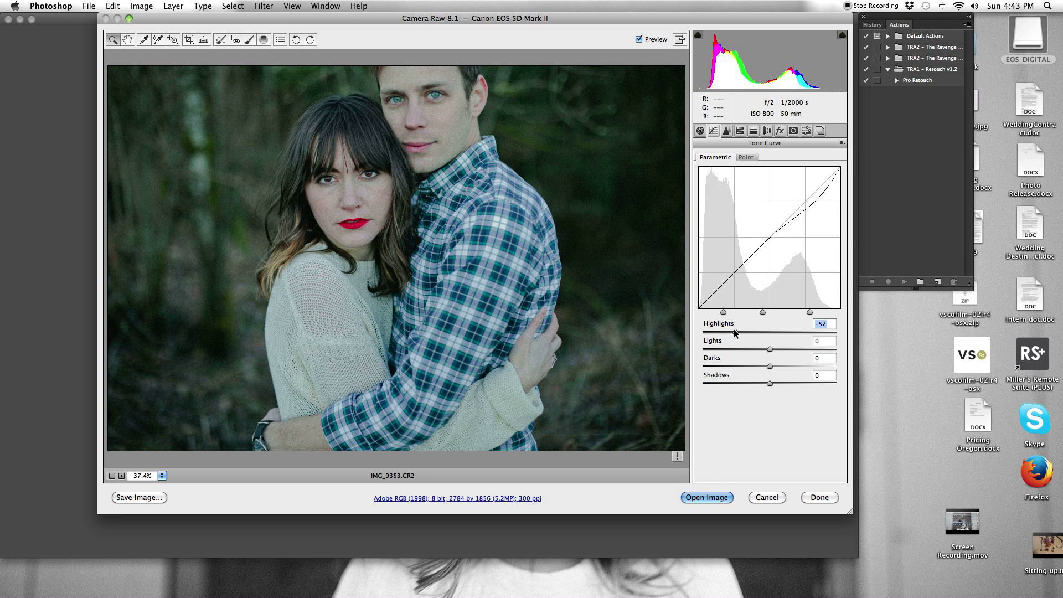
drag(732, 330, 730, 332)
click(769, 349)
drag(770, 348, 785, 348)
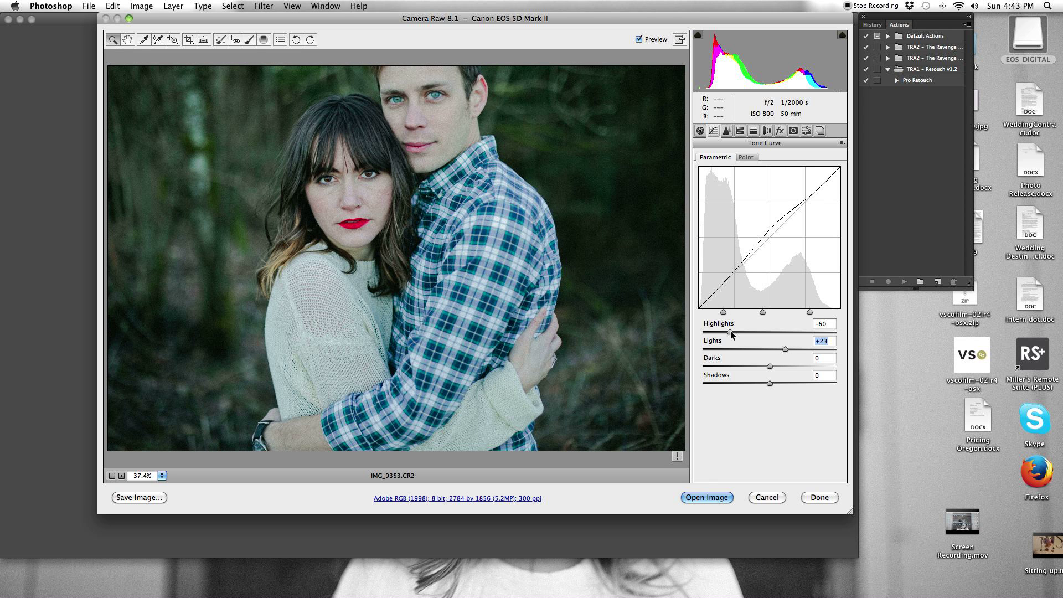
mouse_move(730, 331)
mouse_down()
mouse_move(826, 331)
mouse_move(703, 330)
mouse_move(730, 330)
mouse_up()
Step: Set the parametric tone curve's Darks to -21 and Shadows to -8
drag(769, 368, 756, 373)
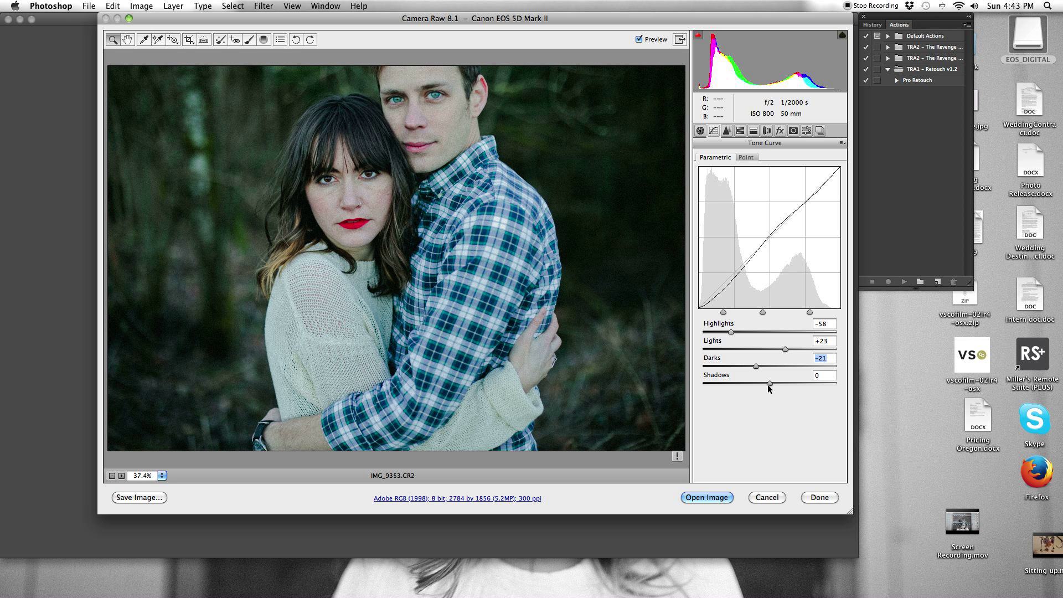
click(819, 376)
text(-8)
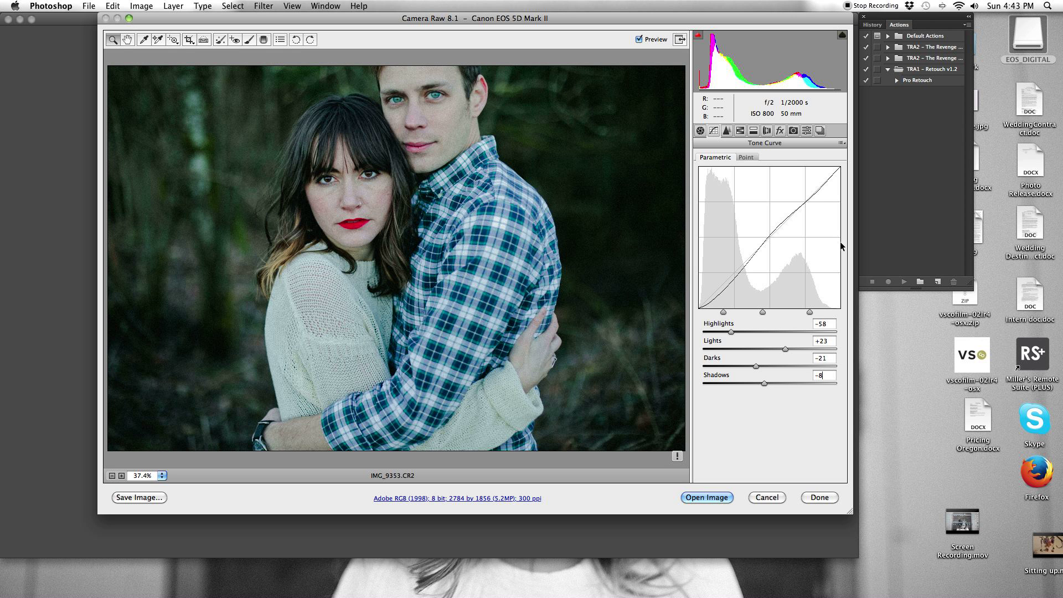
Step: Set the photo's sharpening to Amount 60, Detail 40 and Masking 30
click(726, 131)
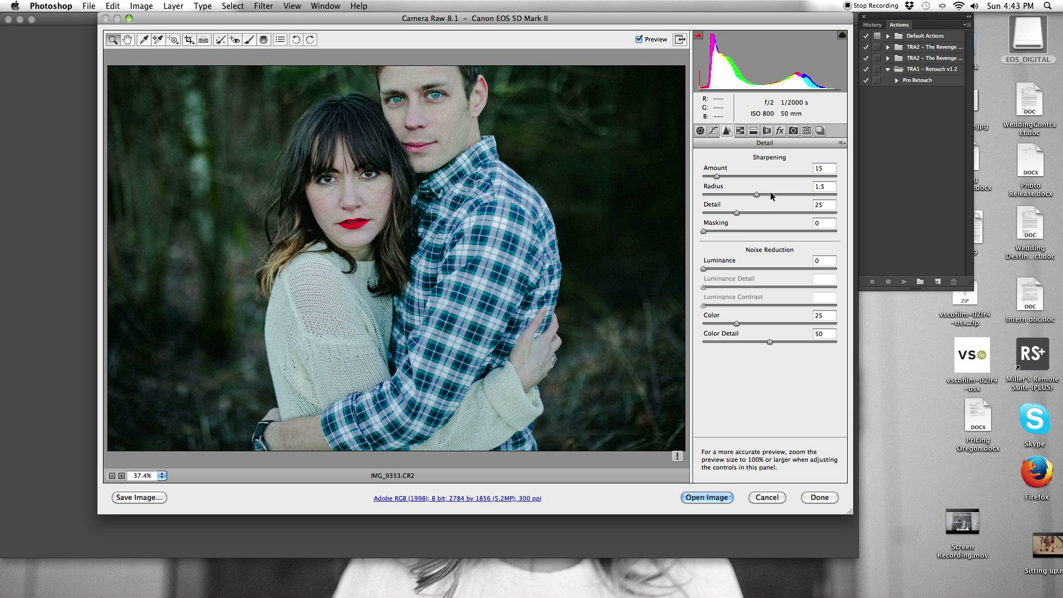
click(810, 170)
text(60)
click(814, 207)
text(40)
click(823, 224)
text(30)
Step: Adjust the HSL color saturation by slightly raising Reds and Oranges and lowering Yellows and Aquas
click(740, 131)
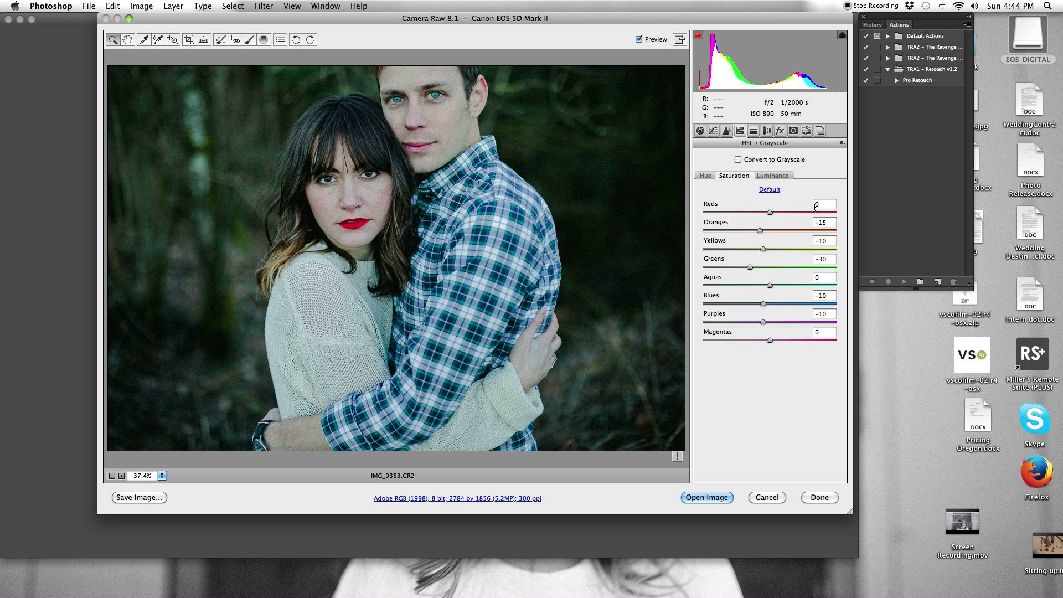
drag(769, 212, 775, 214)
key(Tab)
drag(756, 229, 769, 231)
drag(764, 252, 753, 251)
drag(769, 286, 758, 286)
click(763, 304)
Step: Set split toning to Saturation 0 for the highlights and Hue 41 with Saturation 28 for the shadows
click(753, 130)
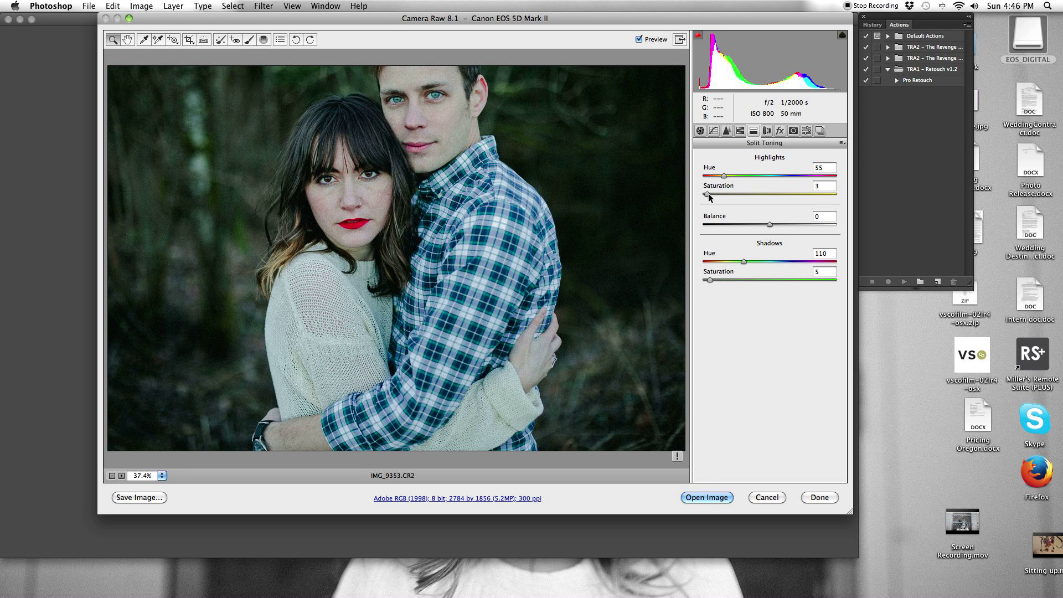
drag(707, 195, 699, 195)
drag(742, 262, 720, 261)
drag(719, 262, 718, 262)
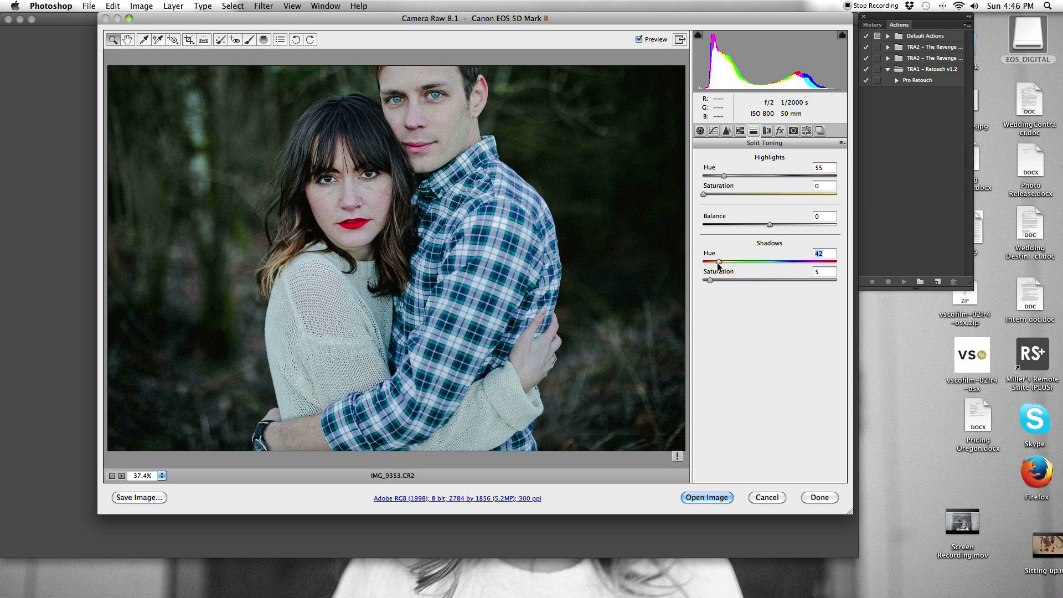
click(716, 263)
drag(709, 280, 740, 279)
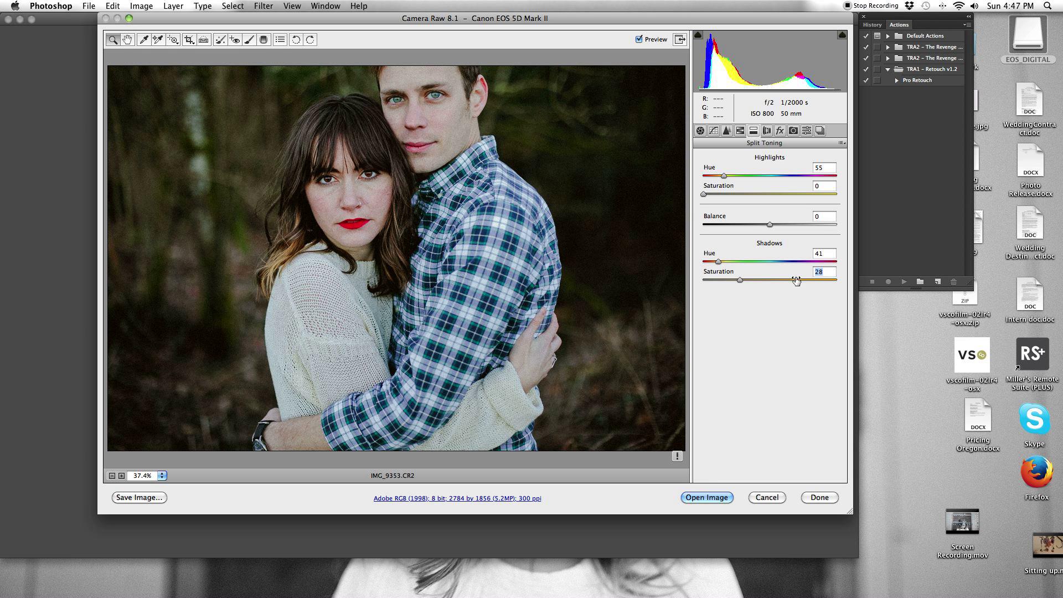
Step: Switch lens profile corrections on to preview their effect and switch them off again
click(769, 132)
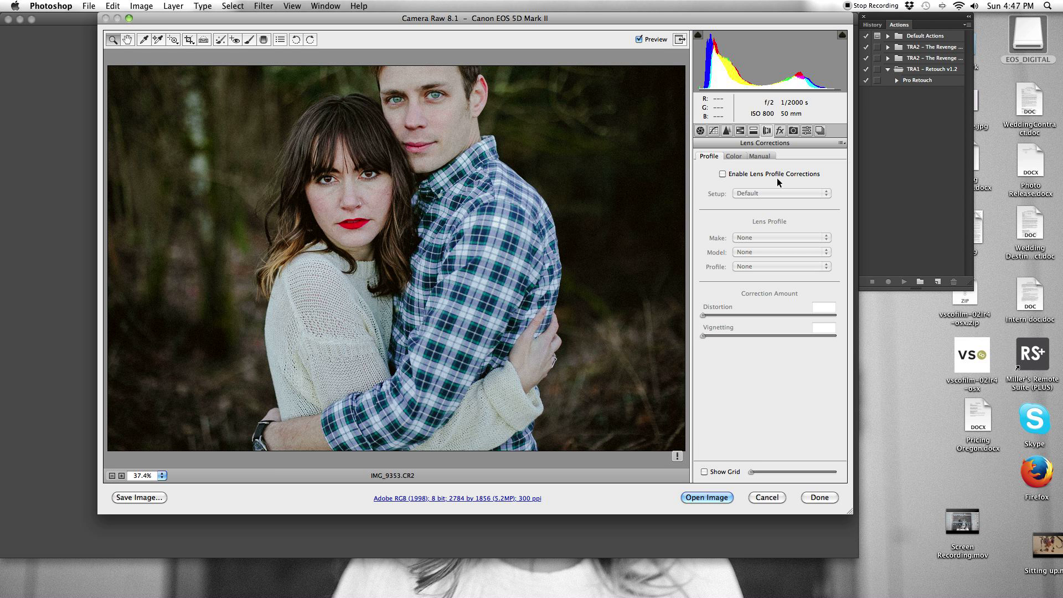
click(723, 173)
click(722, 174)
Step: Reduce the film grain Amount and slightly increase the grain Size
click(780, 130)
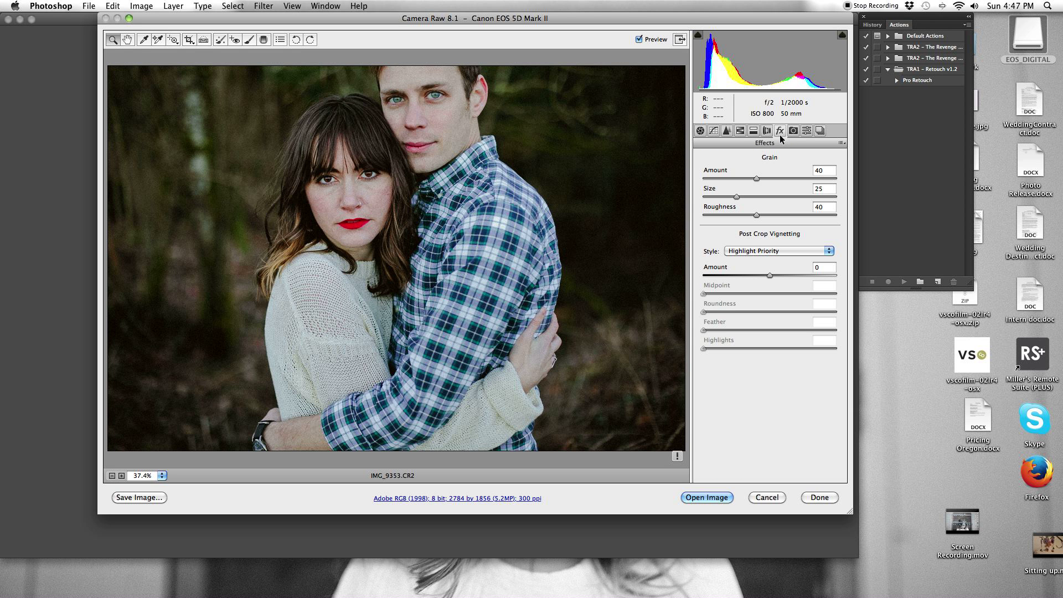
drag(756, 181, 731, 183)
drag(737, 197, 743, 198)
Step: Fine-tune the basic adjustments by setting Recovery to 83 and Brightness to +35
click(793, 130)
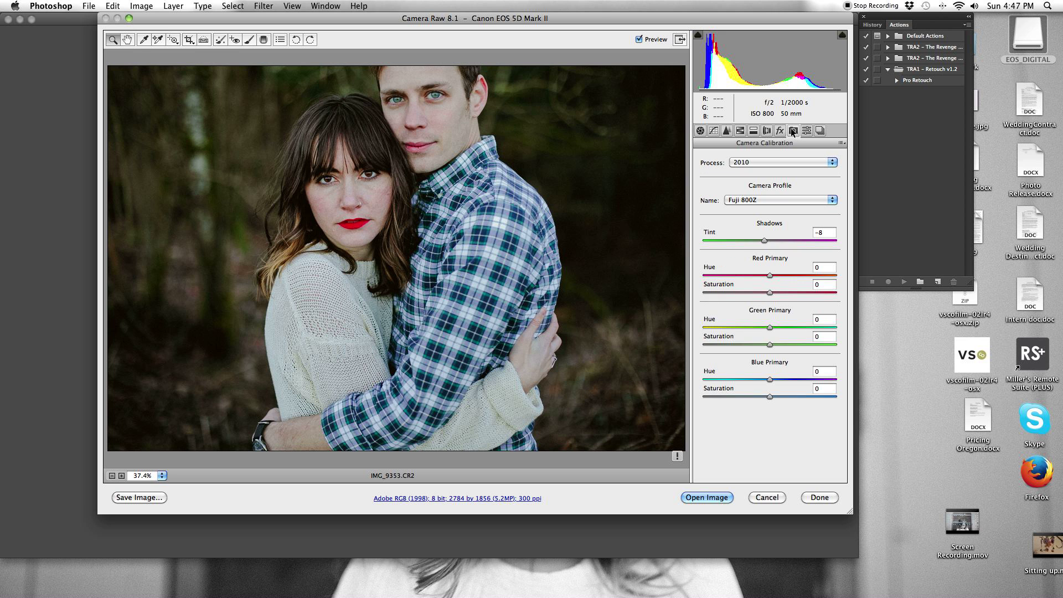
click(700, 131)
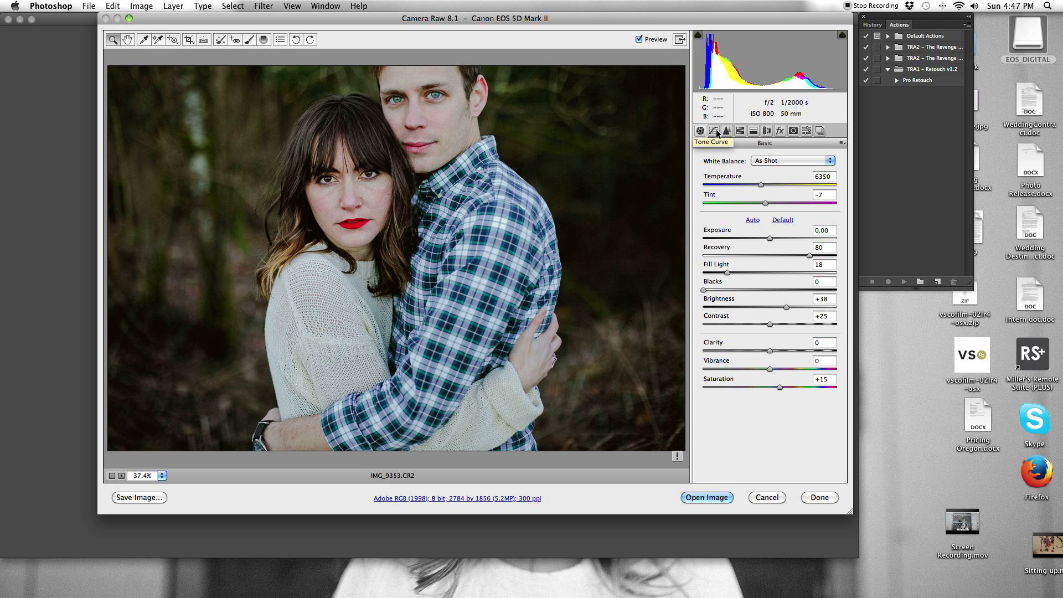
drag(810, 255, 817, 256)
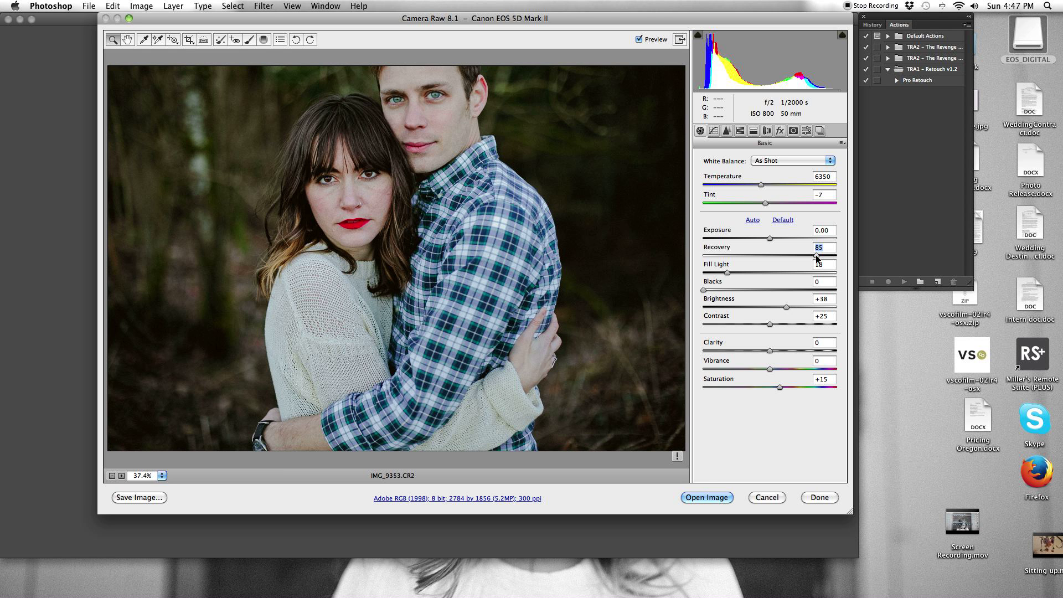
mouse_move(817, 256)
mouse_down()
mouse_move(725, 256)
mouse_move(814, 256)
mouse_up()
drag(784, 306, 783, 305)
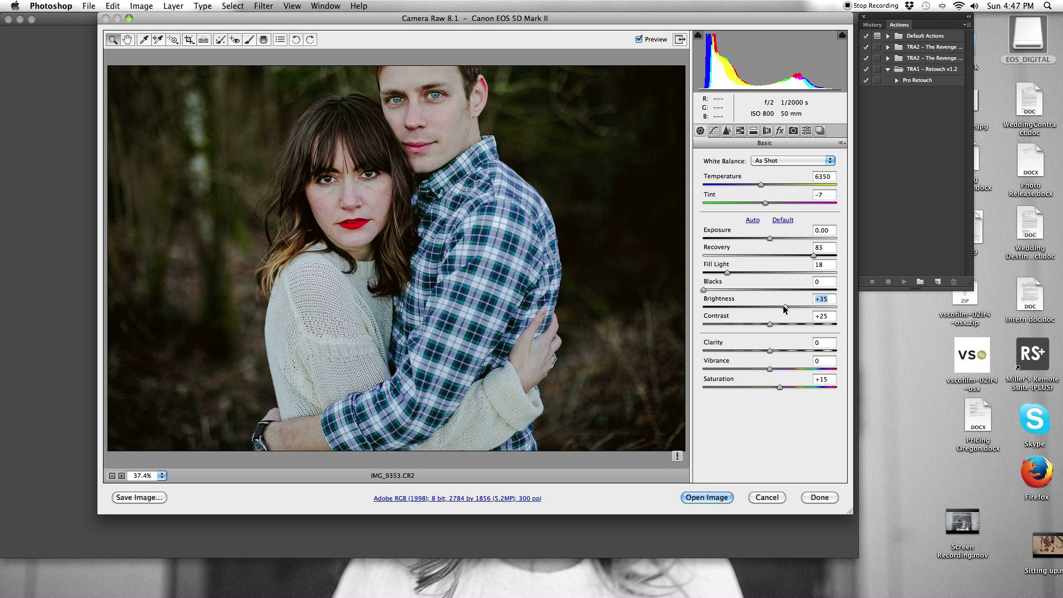